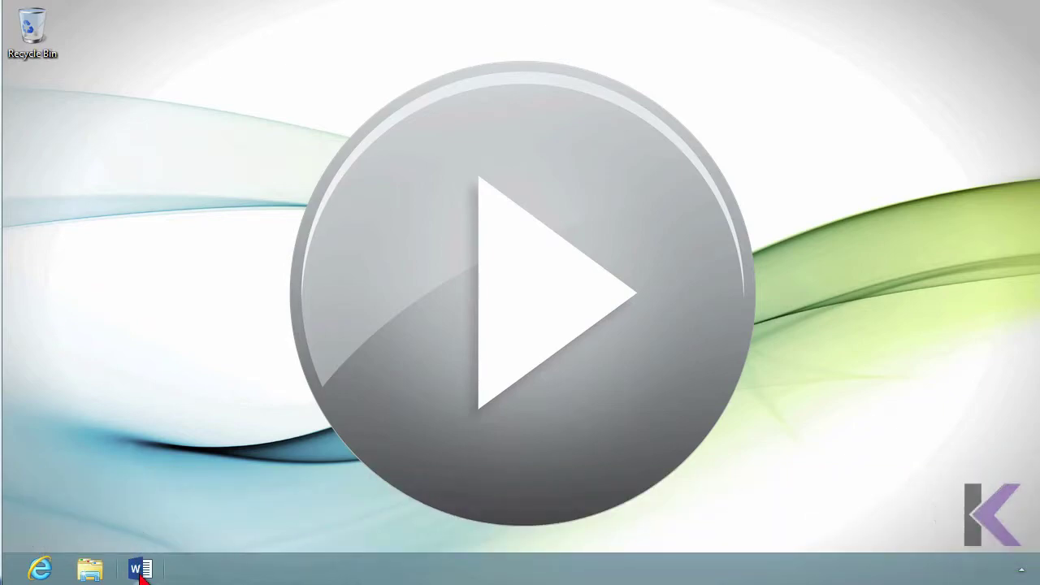
# Start Word and look through the featured templates on its start screen
pyautogui.click(139, 568)
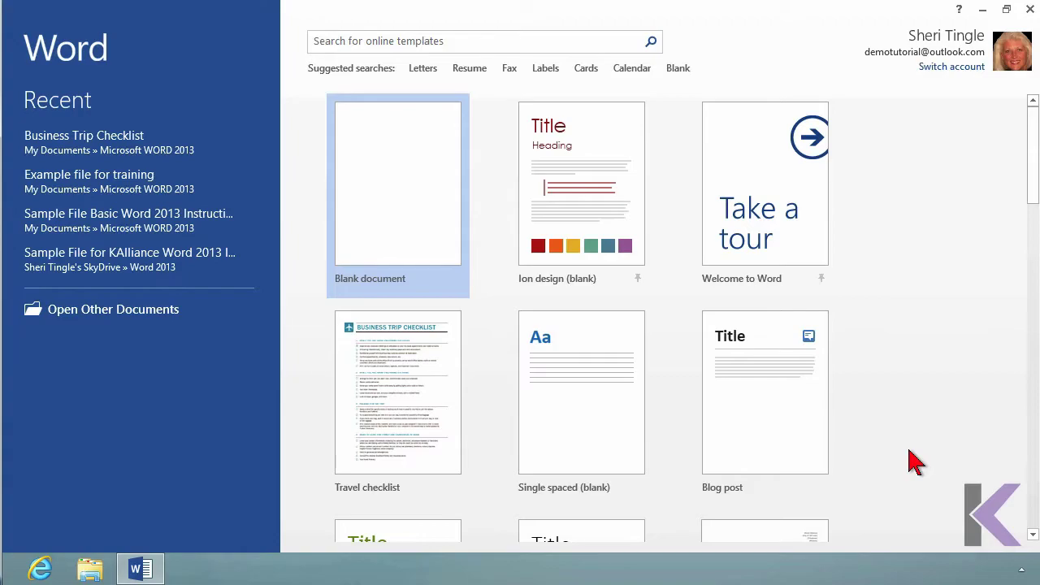
pyautogui.moveTo(1033, 151); pyautogui.dragTo(1033, 479)
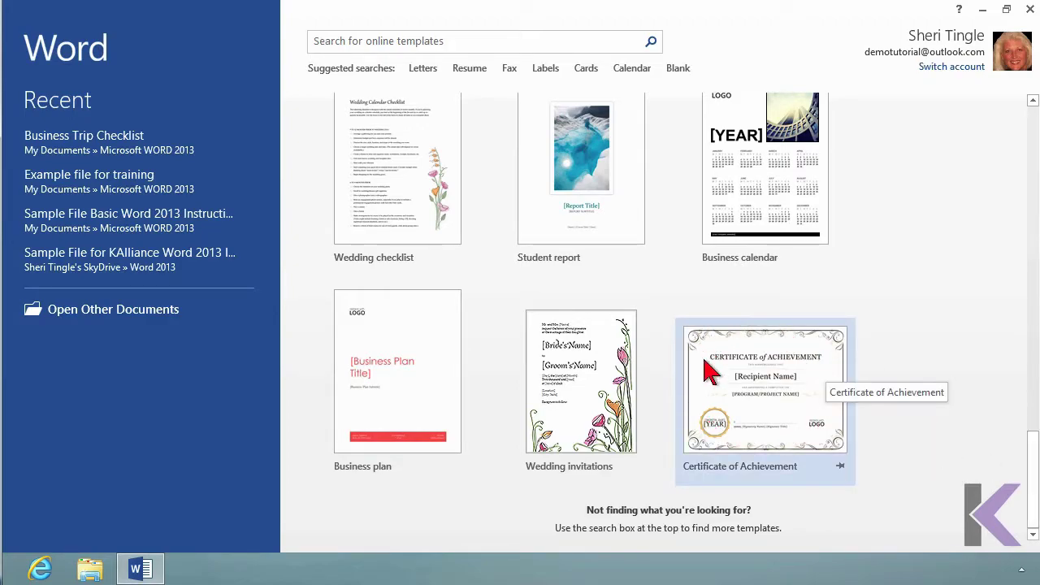
pyautogui.moveTo(1034, 479); pyautogui.dragTo(1034, 130)
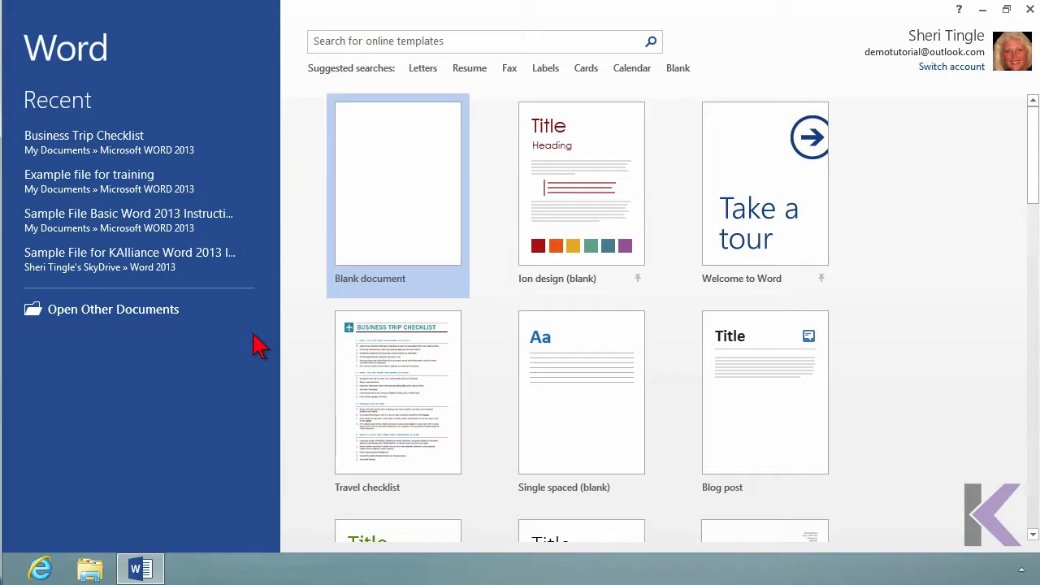
# Pin the Sample File Basic Word 2013 Instruction Video document in the recent files and remove Sample File for KAlliance Word 2013 from them
pyautogui.click(250, 221)
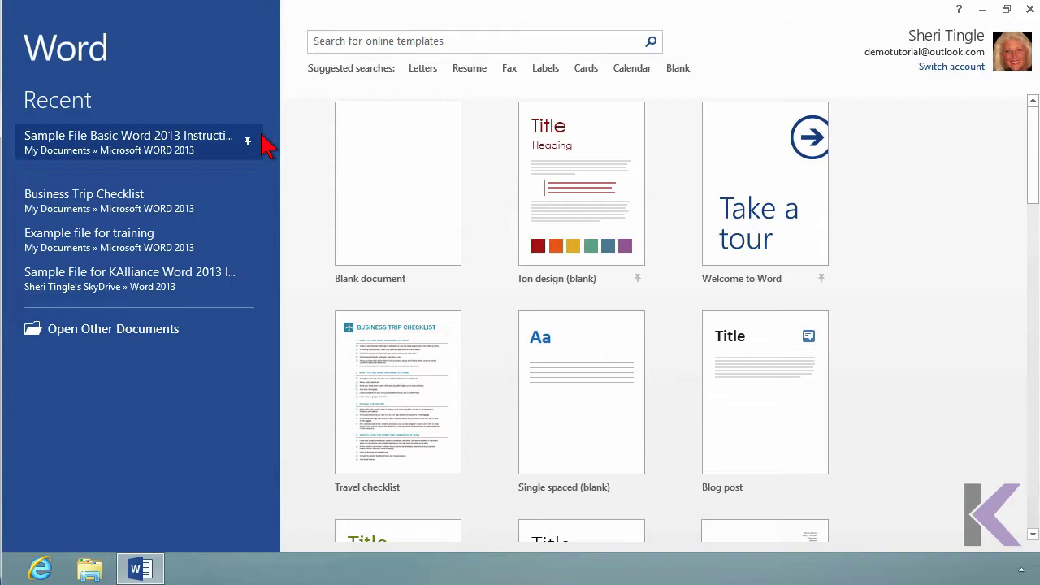
pyautogui.click(247, 141)
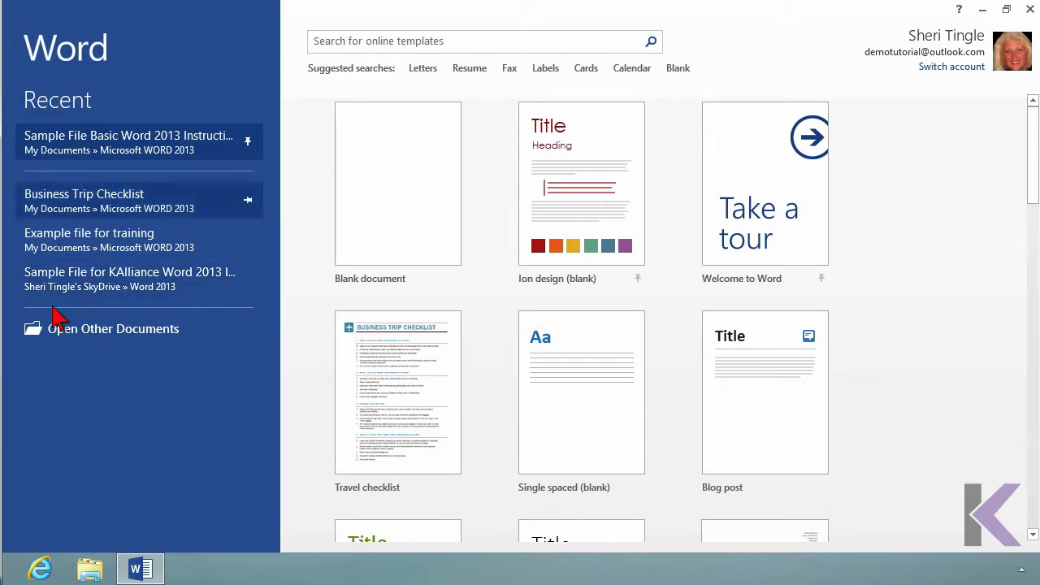
pyautogui.rightClick(122, 285)
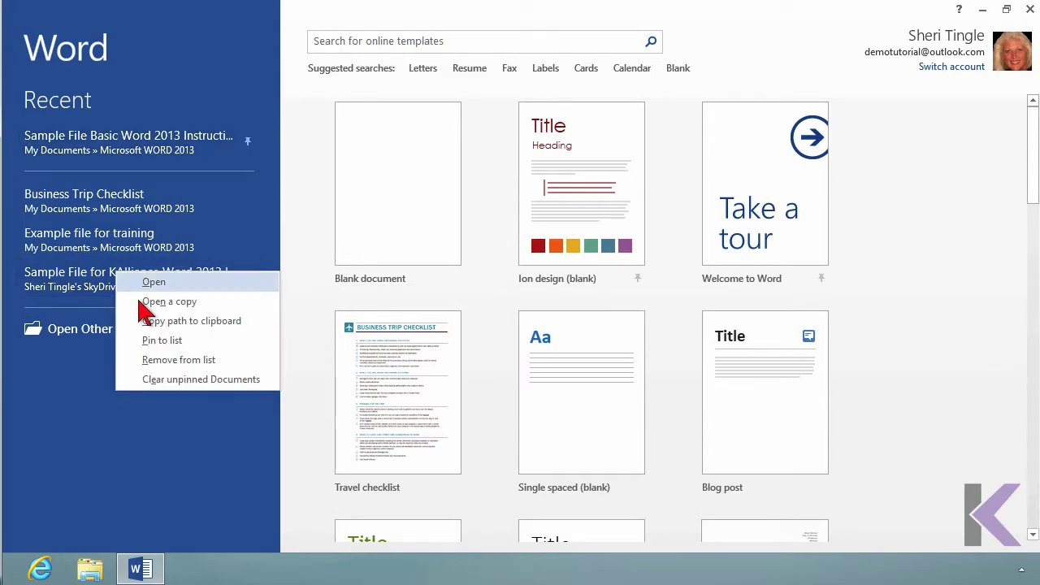
pyautogui.click(207, 363)
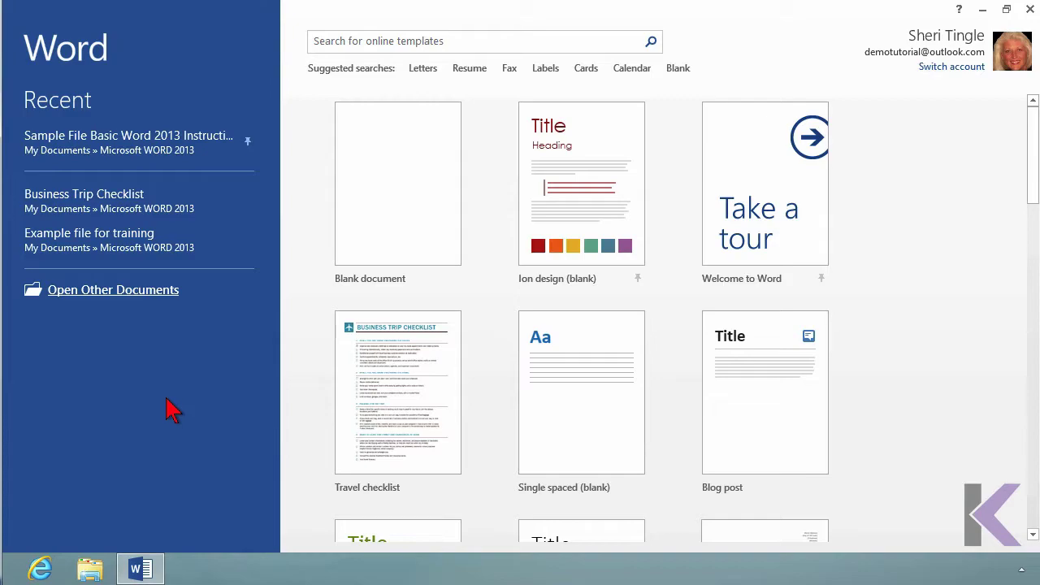
# Unpin the Sample File Basic Word 2013 Instruction Video document and pin it again
pyautogui.click(248, 142)
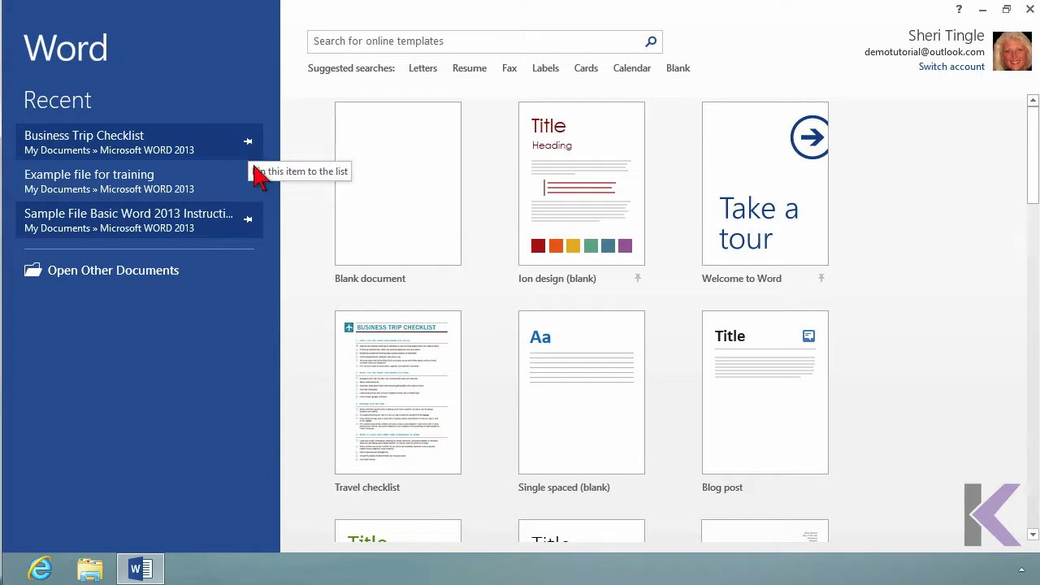
pyautogui.click(248, 220)
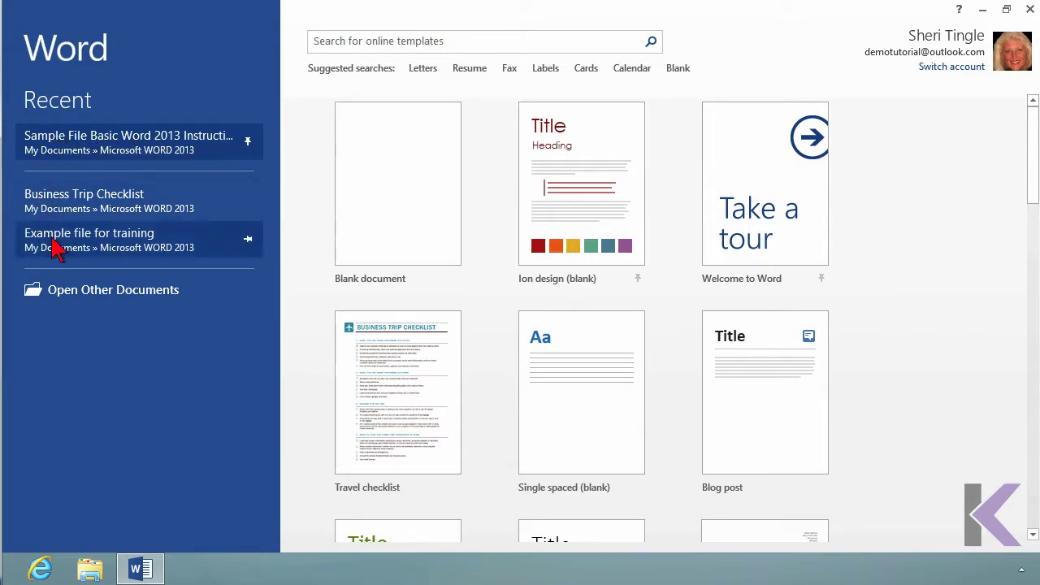
# Look at the SkyDrive and Computer locations for opening other documents and browse the files on the computer
pyautogui.click(108, 296)
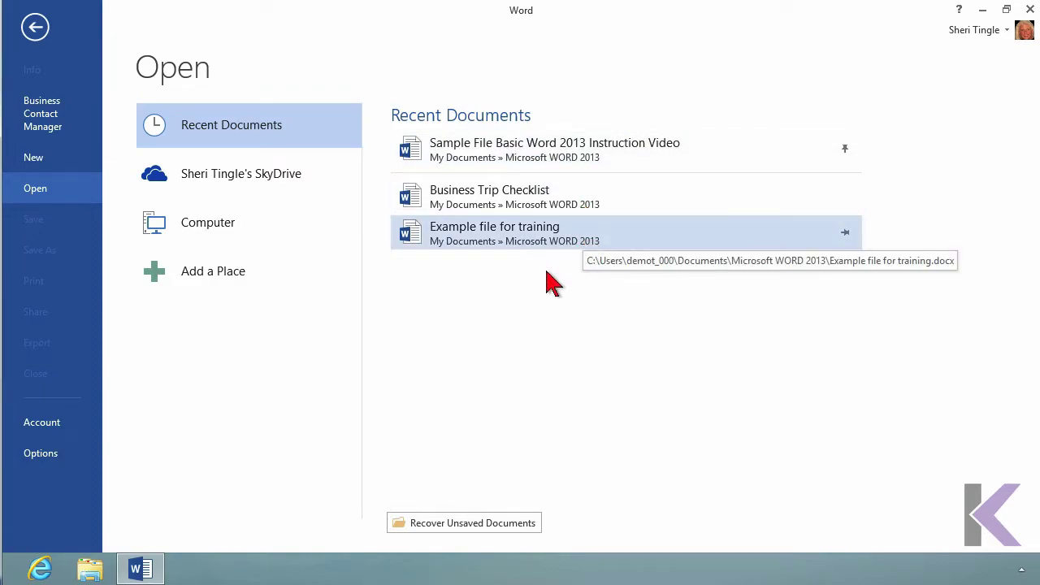
pyautogui.click(257, 182)
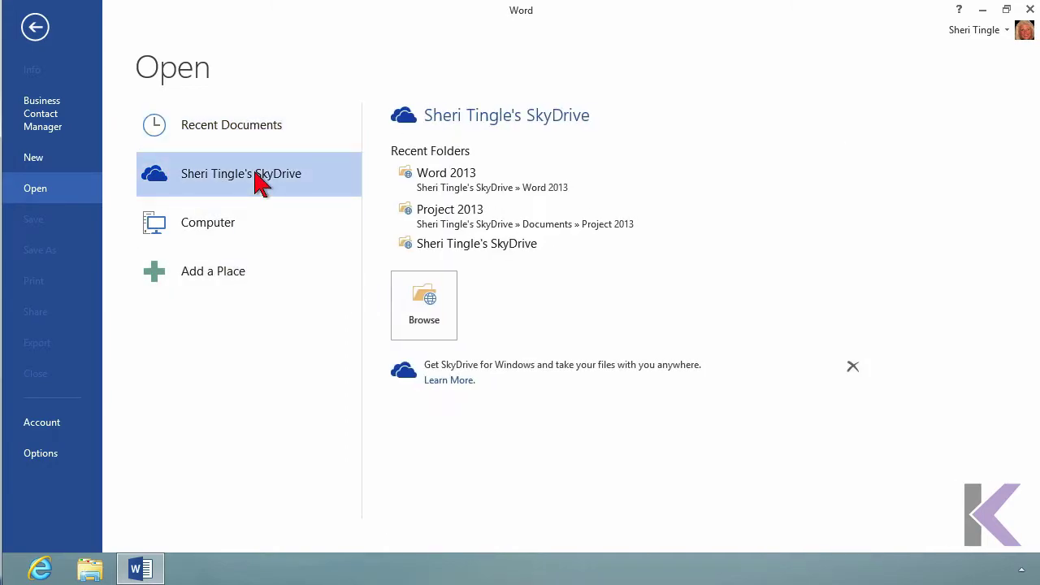
pyautogui.click(241, 228)
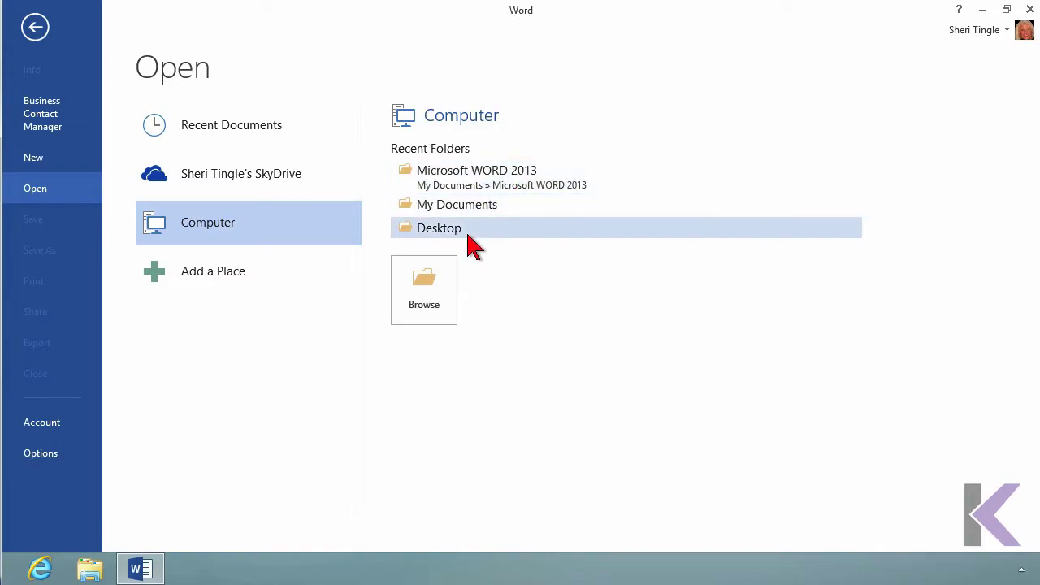
pyautogui.click(434, 299)
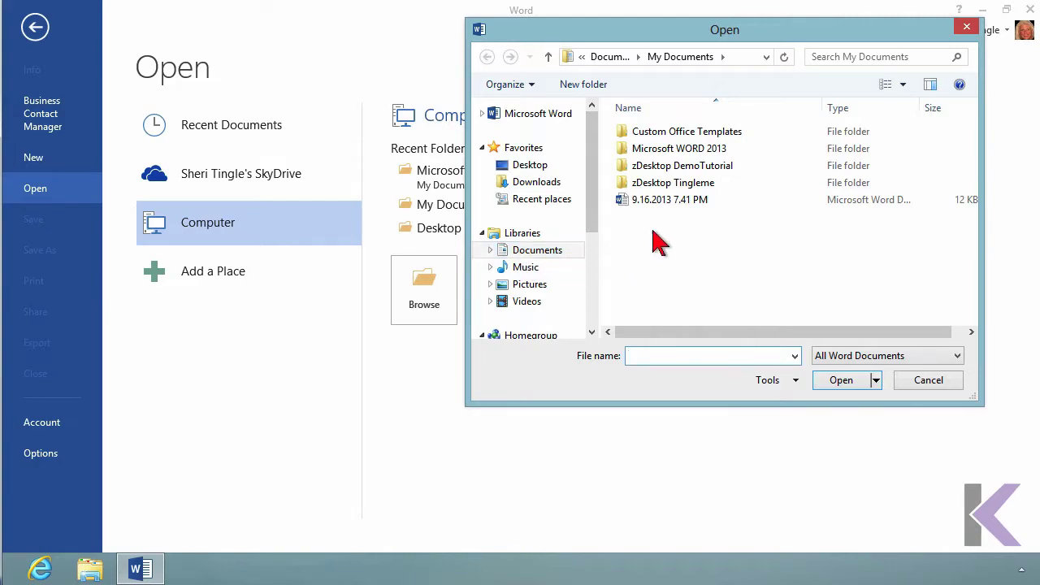
# Open Business Trip Checklist from the Microsoft WORD 2013 folder, keeping the All Word Documents file type
pyautogui.doubleClick(693, 153)
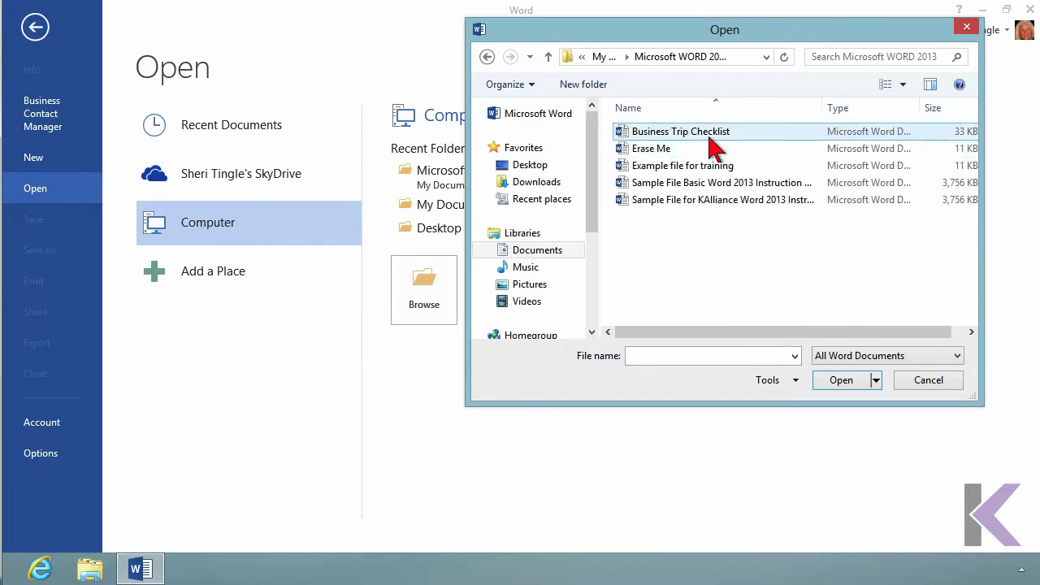
pyautogui.click(709, 135)
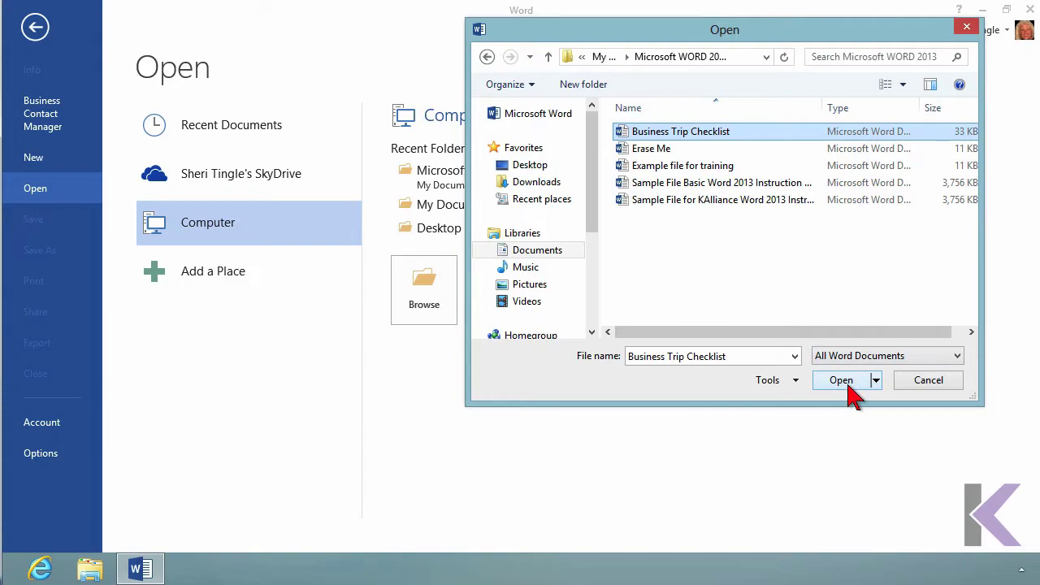
pyautogui.click(959, 356)
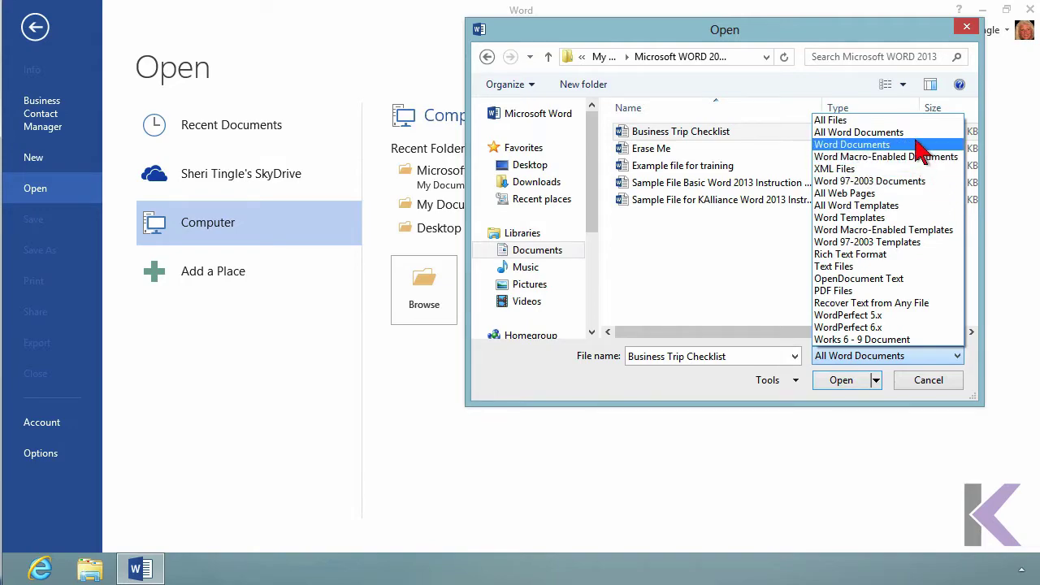
pyautogui.click(907, 360)
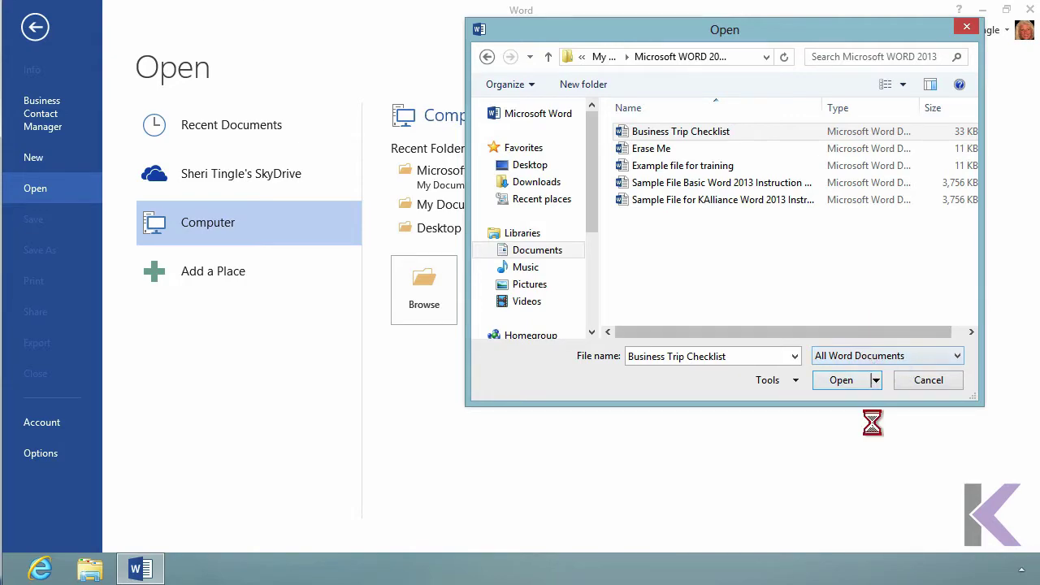
pyautogui.click(852, 382)
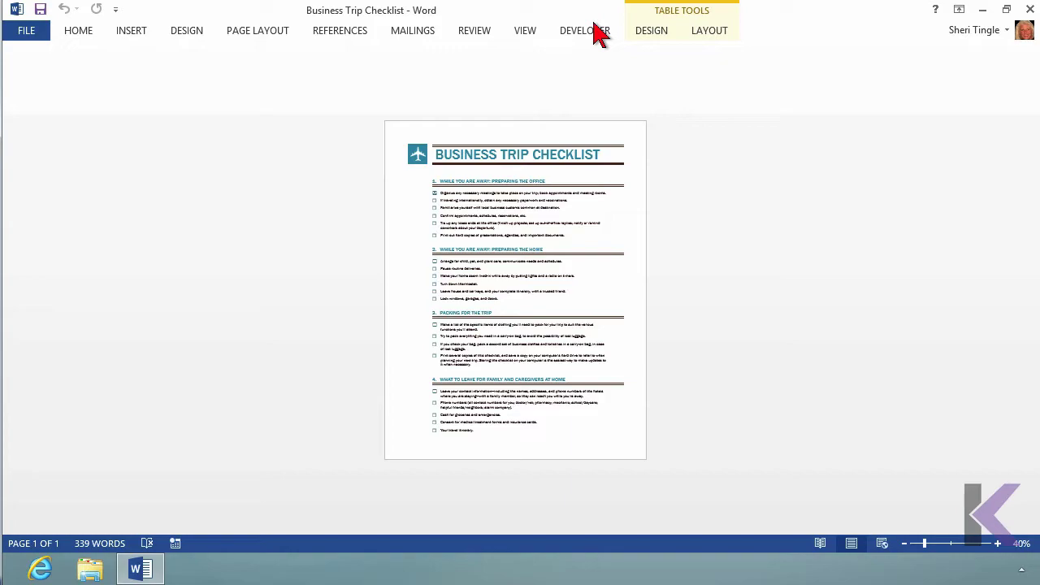
# Review the recent documents available to open and the featured templates for a new document
pyautogui.click(44, 34)
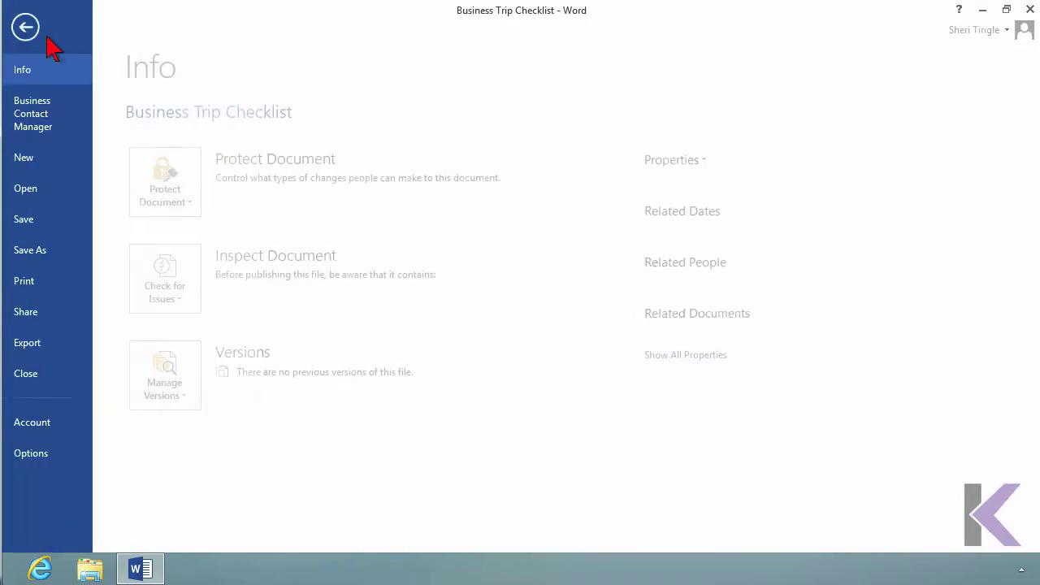
pyautogui.click(50, 196)
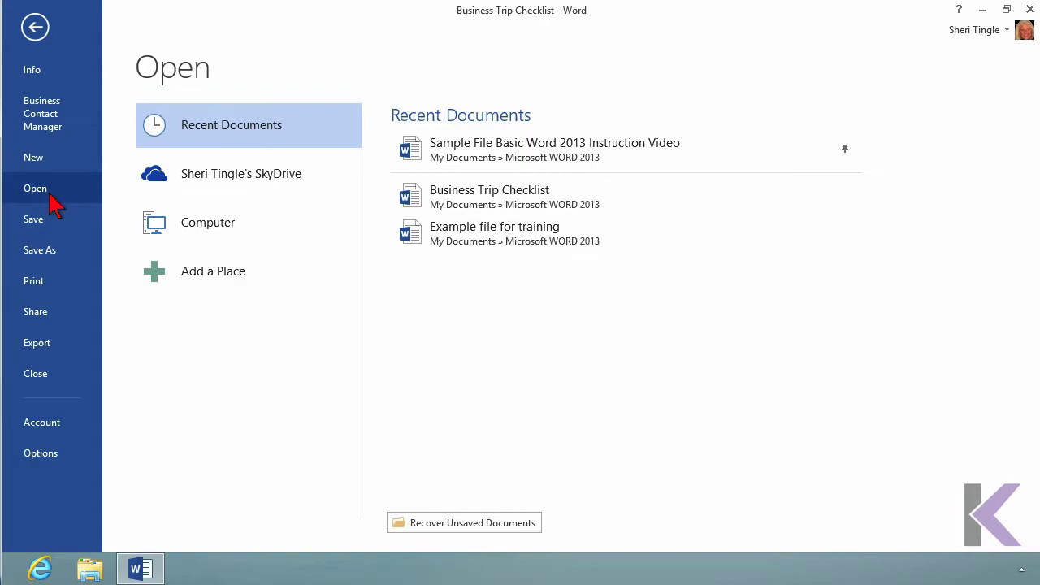
pyautogui.click(57, 159)
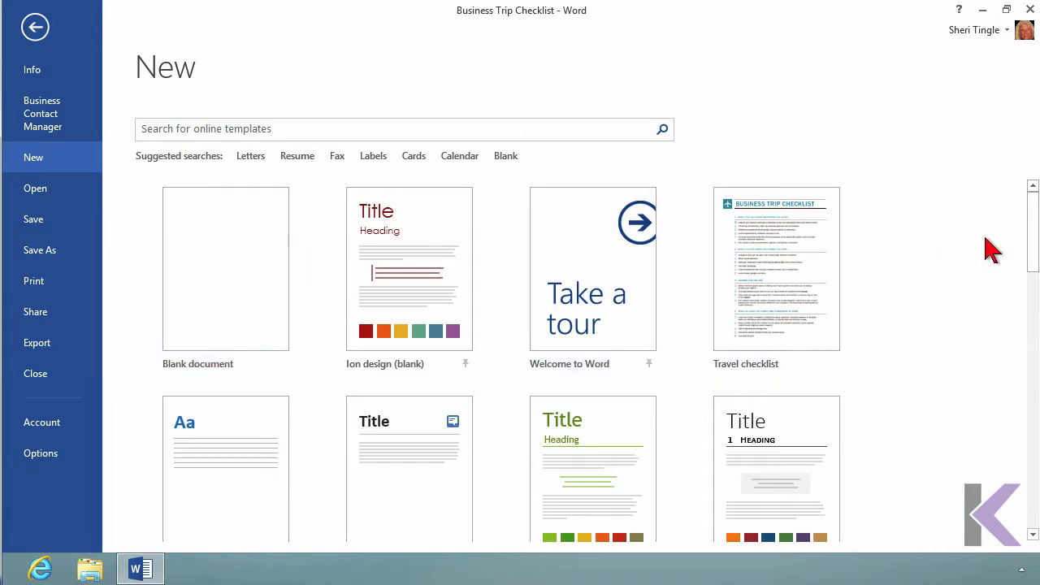
pyautogui.moveTo(1037, 238); pyautogui.dragTo(1038, 319)
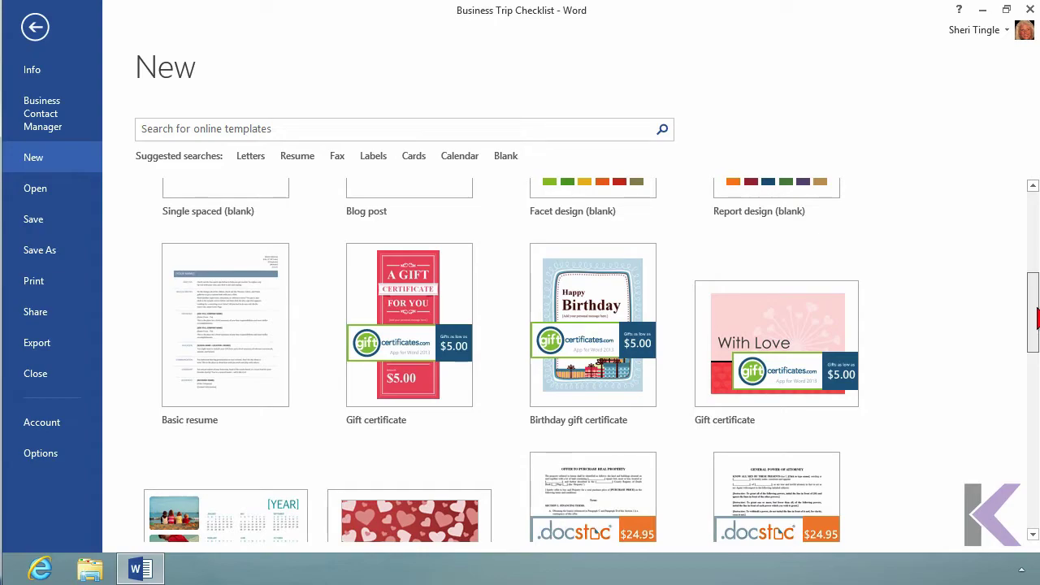
pyautogui.moveTo(1037, 320); pyautogui.dragTo(1037, 499)
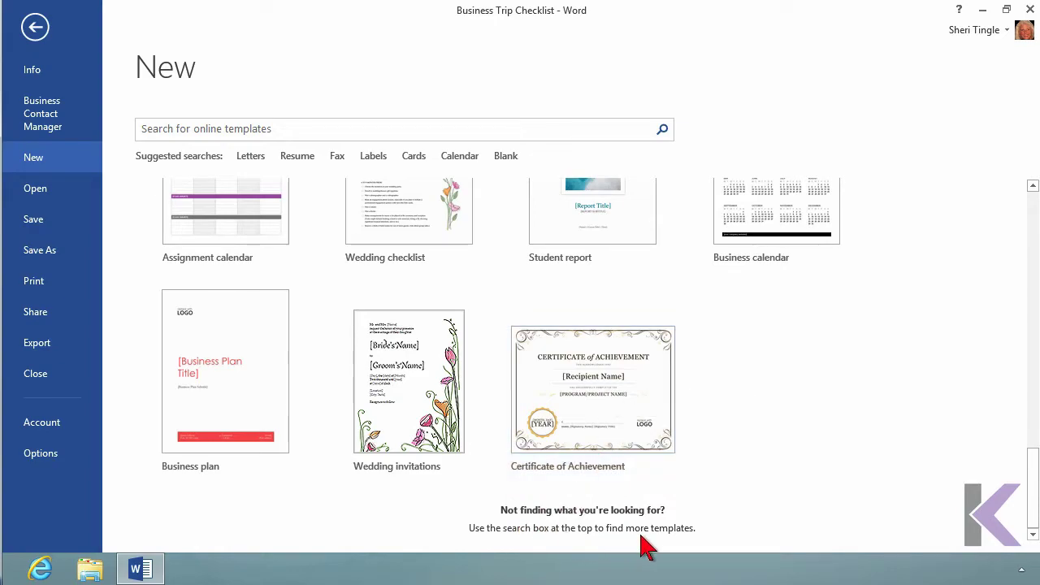
# Search the online templates for "certificate" and narrow the results to the Business category
pyautogui.click(195, 143)
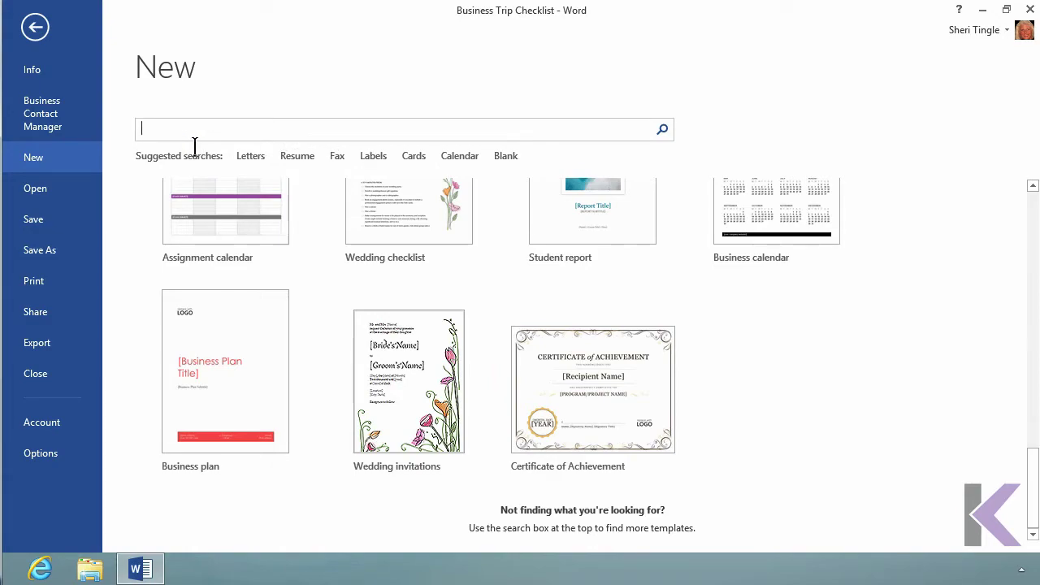
pyautogui.write('certificate')
pyautogui.press('Return')
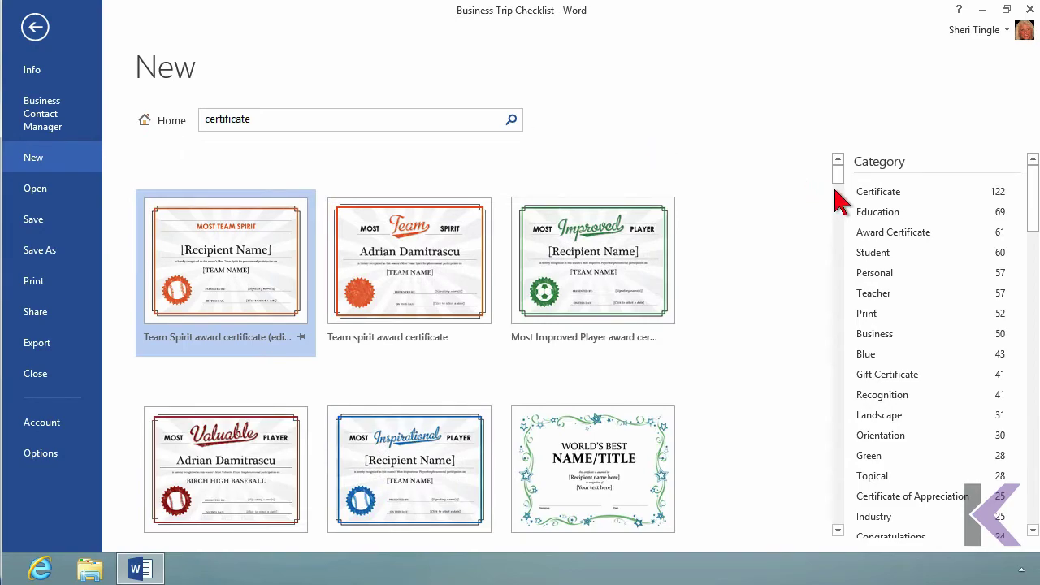
pyautogui.scroll(-2, 838, 197)
pyautogui.moveTo(841, 193)
pyautogui.mouseDown()
pyautogui.moveTo(845, 220)
pyautogui.moveTo(843, 180)
pyautogui.mouseUp()
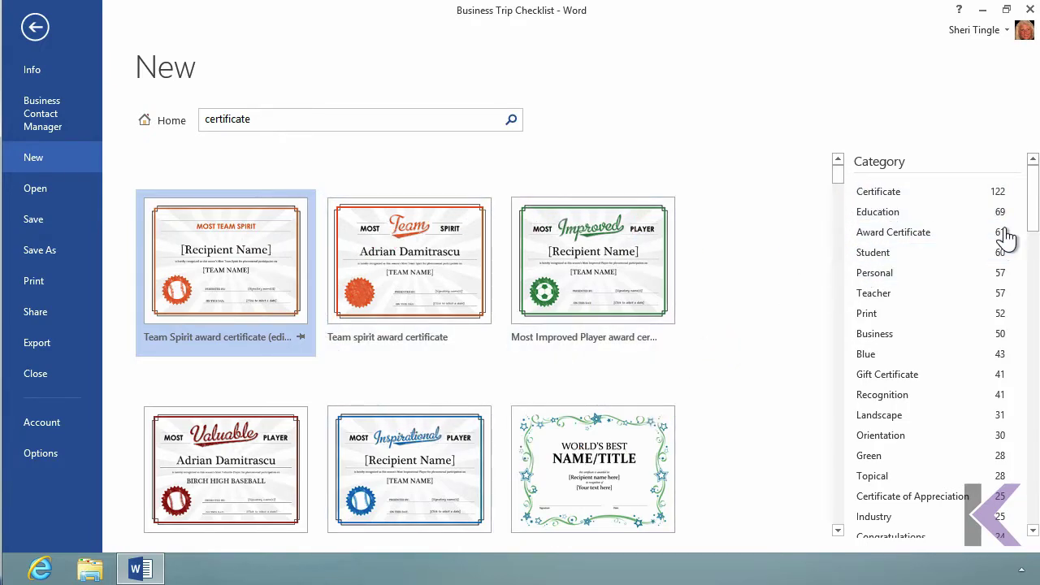
pyautogui.moveTo(1036, 218)
pyautogui.mouseDown()
pyautogui.moveTo(1036, 262)
pyautogui.moveTo(1036, 199)
pyautogui.mouseUp()
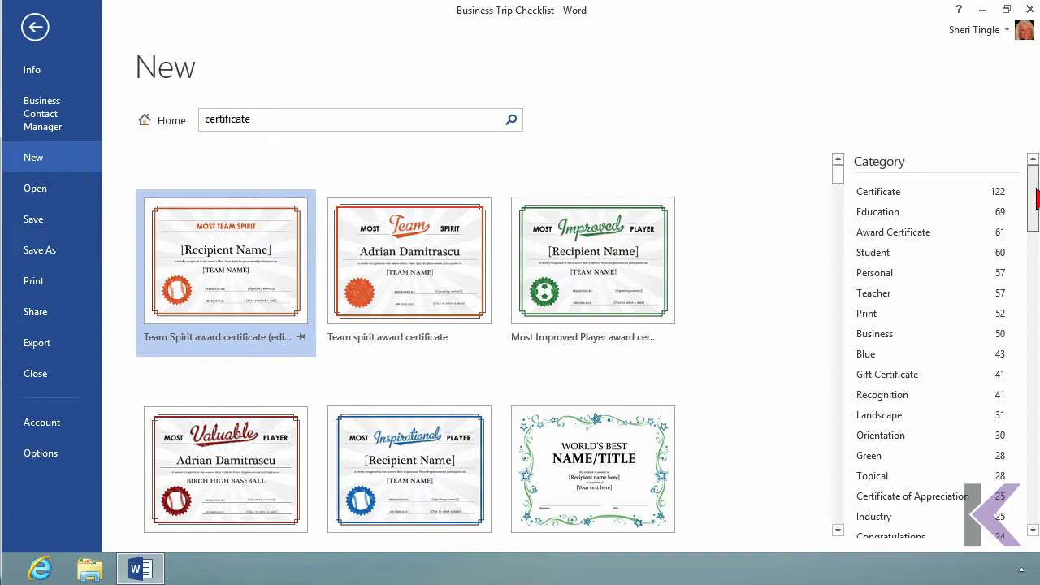
pyautogui.click(892, 335)
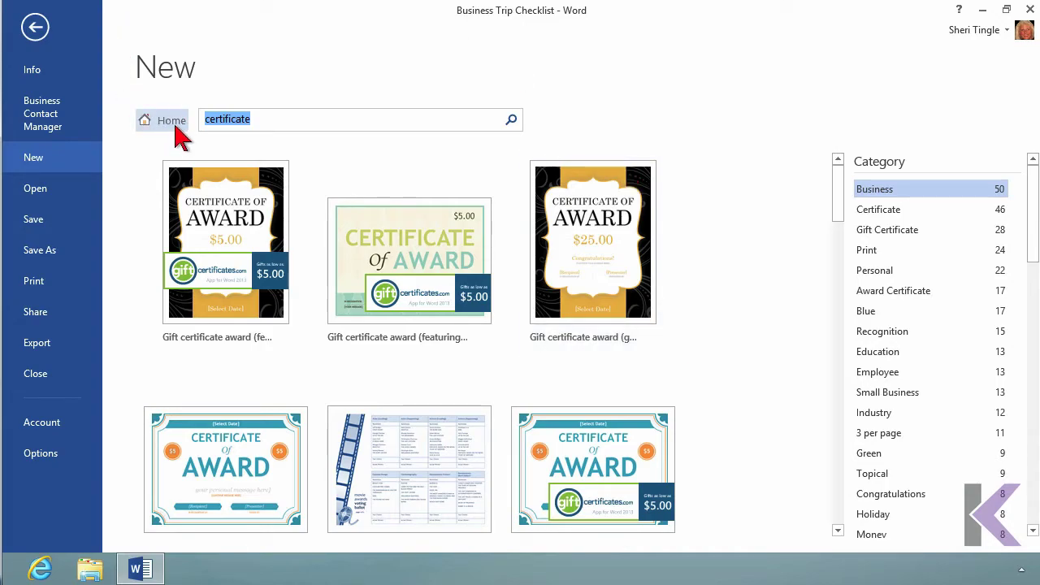
# Return to the featured templates and create a document from the Certificate of Achievement template
pyautogui.click(172, 122)
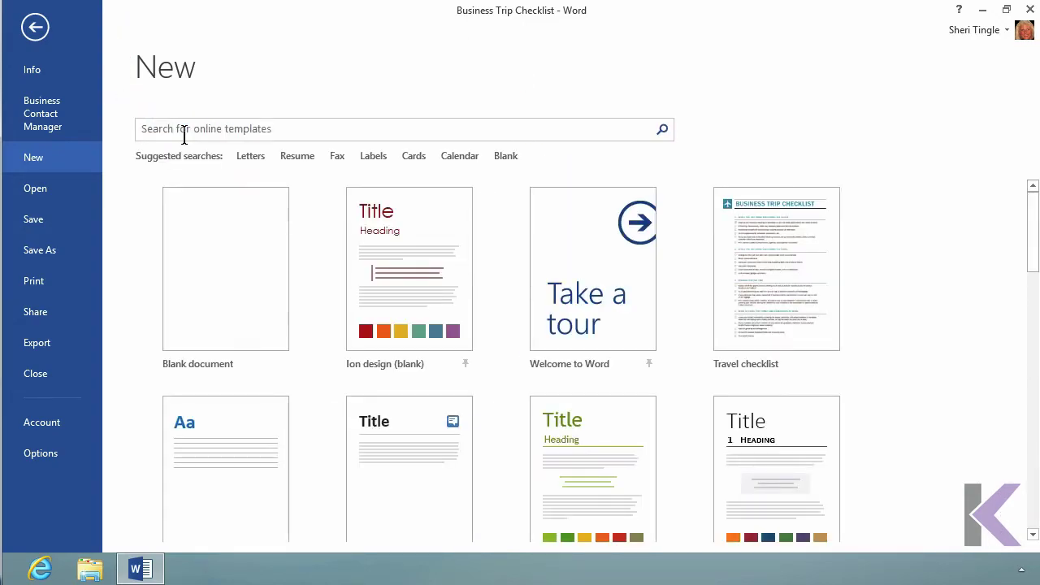
pyautogui.moveTo(1036, 248); pyautogui.dragTo(1030, 480)
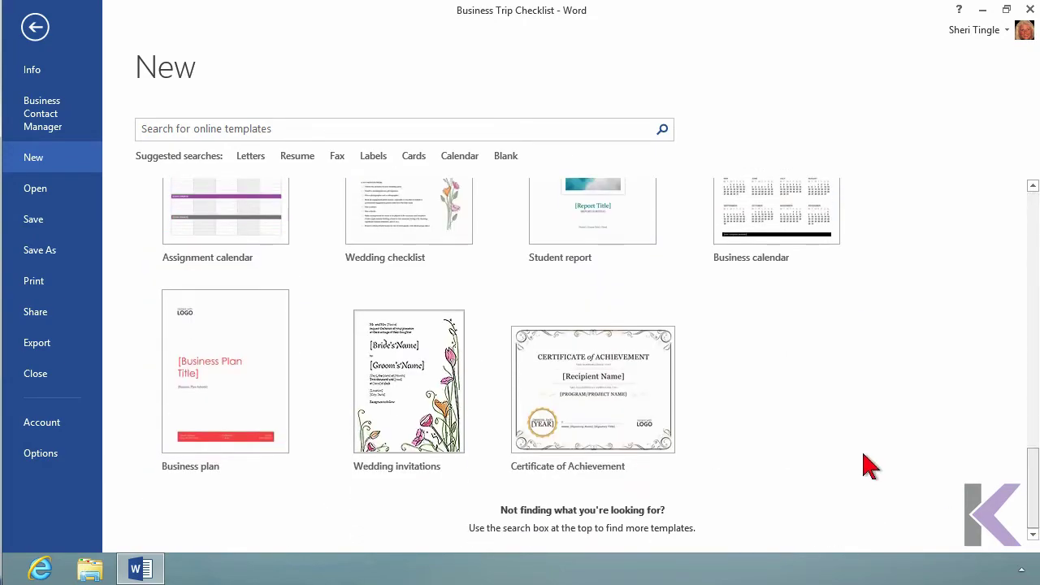
pyautogui.click(593, 410)
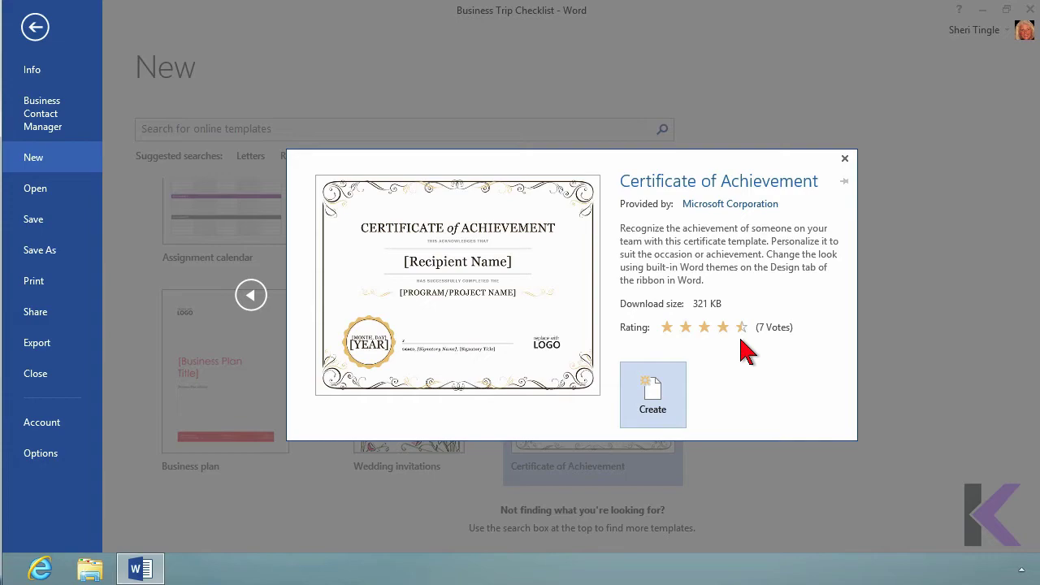
pyautogui.click(655, 399)
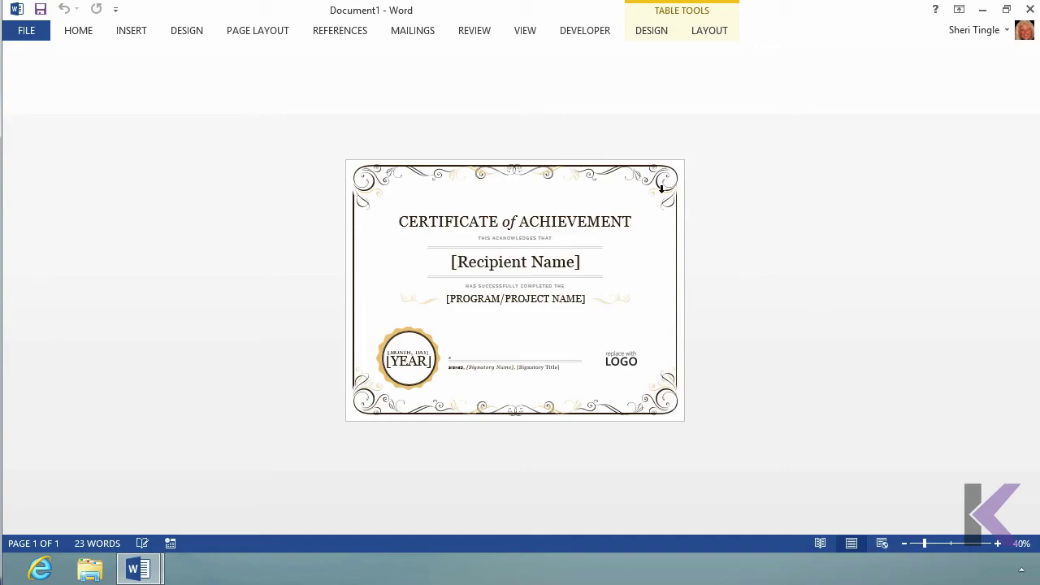
# Create another new document from the pinned Ion design (blank) template
pyautogui.click(27, 32)
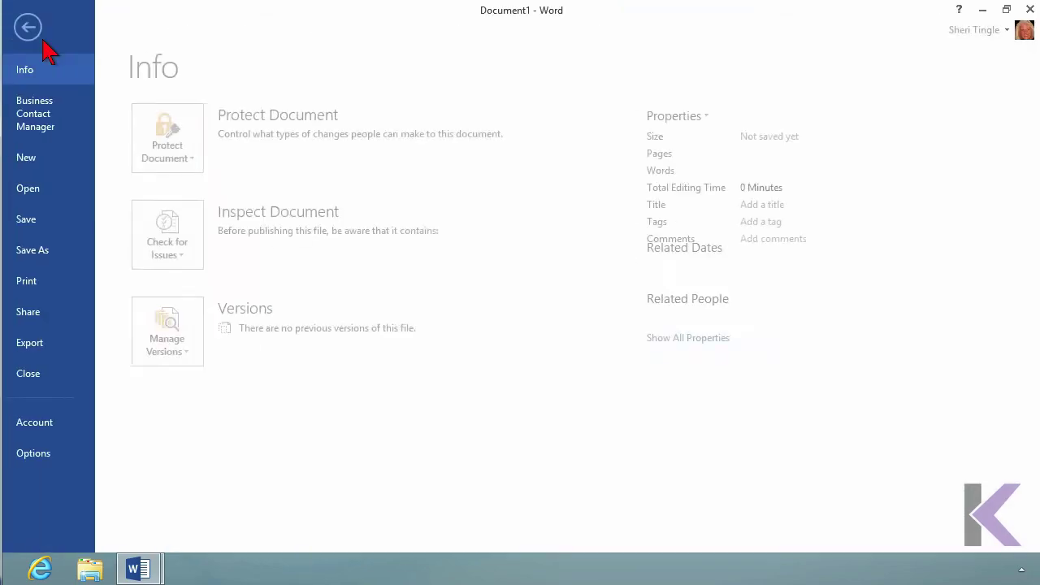
pyautogui.click(65, 167)
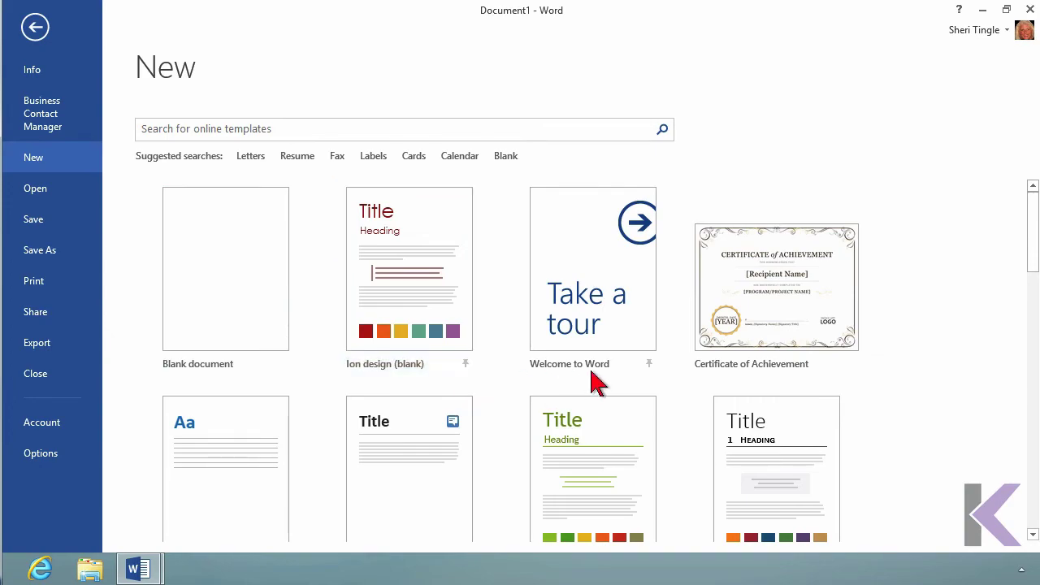
pyautogui.click(469, 376)
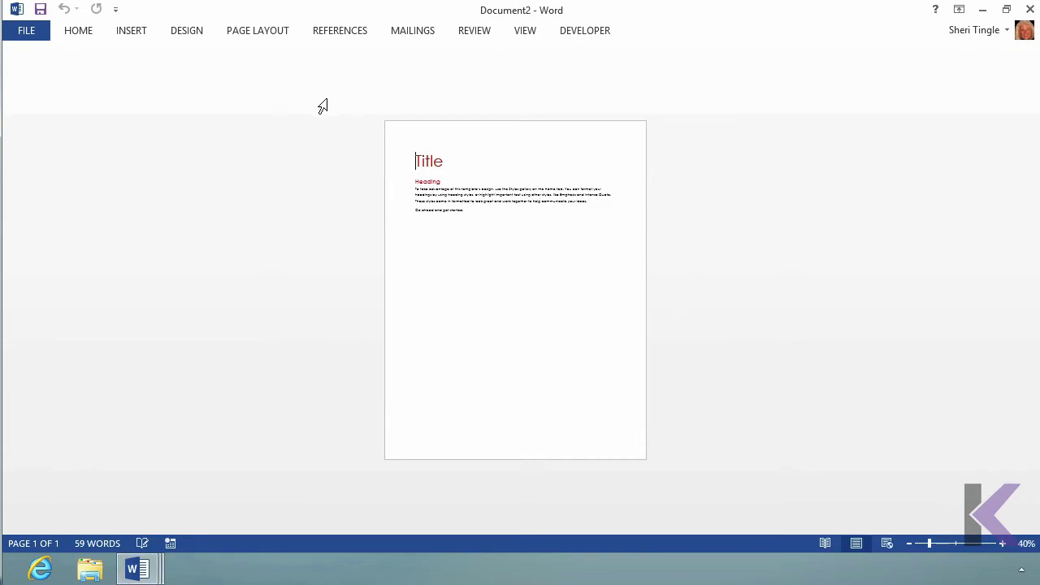
# Check the pinned templates for a new document and bring up the options for opening existing documents
pyautogui.click(25, 32)
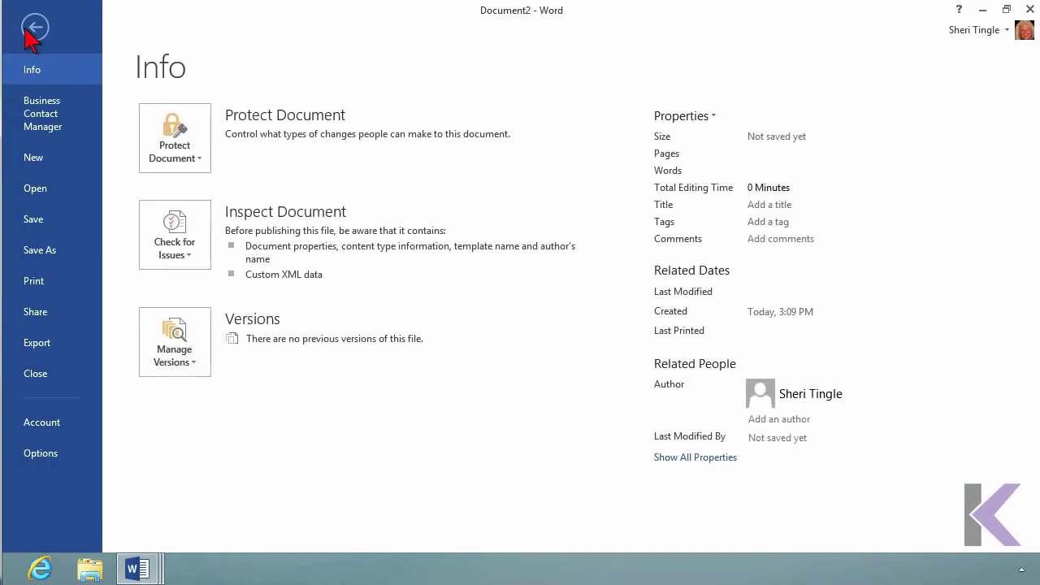
pyautogui.click(43, 170)
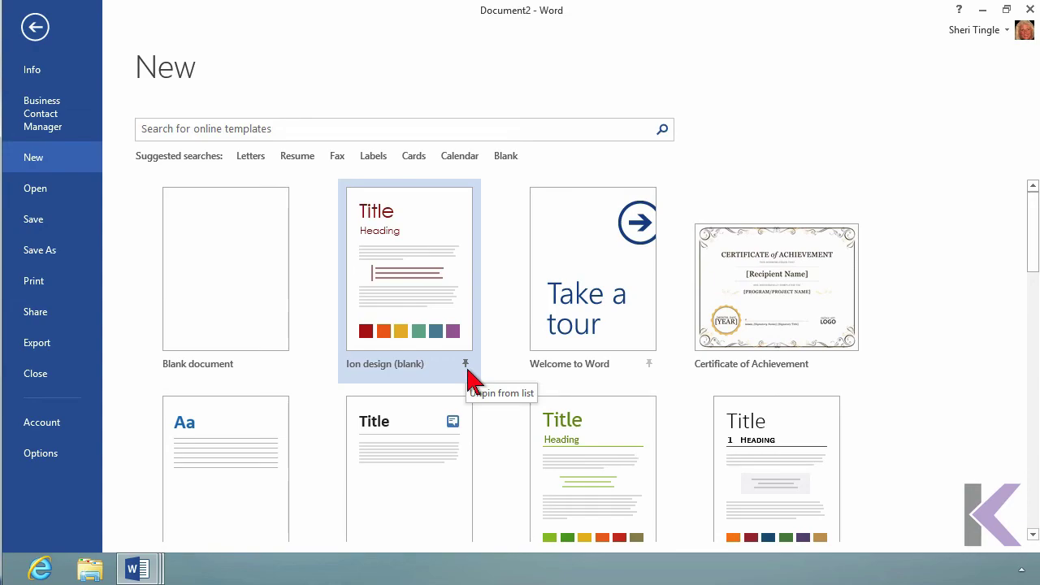
pyautogui.click(63, 203)
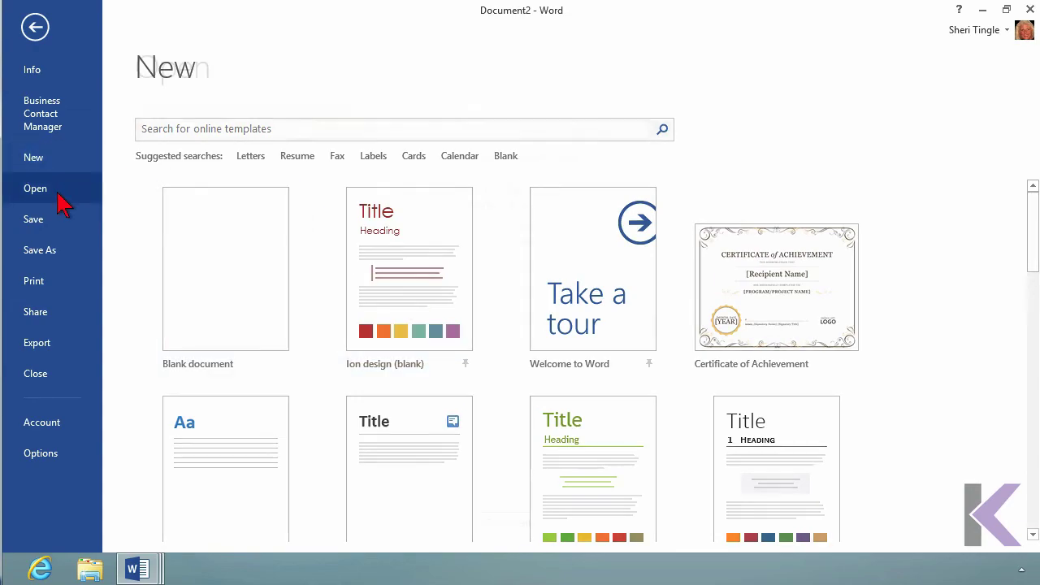